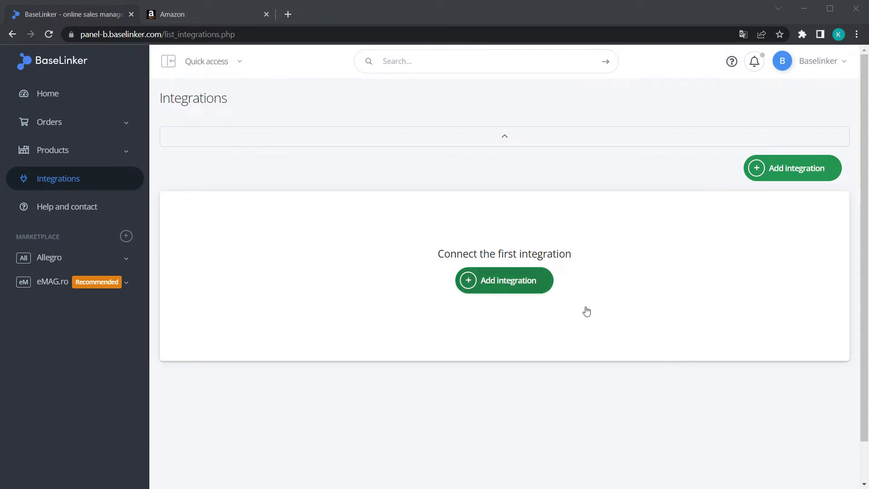
# - Add a new integration and pick Amazon from the Marketplace section
pyautogui.click(541, 282)
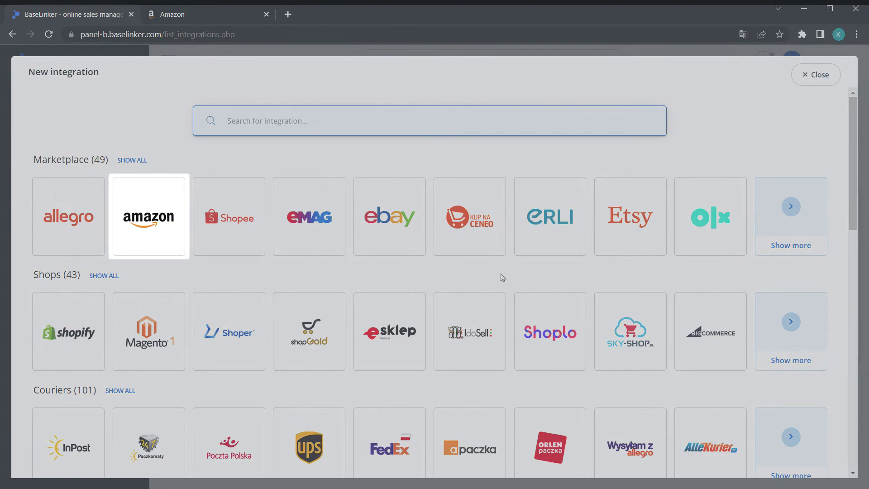
pyautogui.click(128, 237)
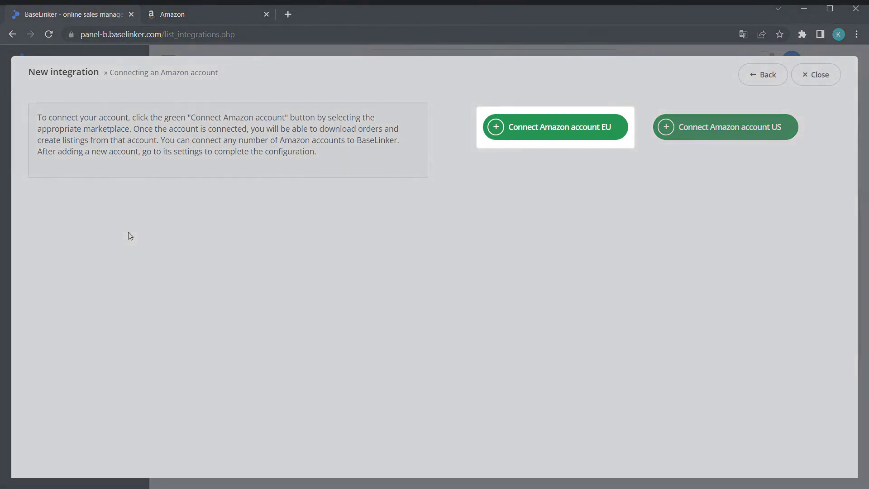
# - Connect the EU Amazon account, agreeing to share seller data with BaseLinker and confirming
pyautogui.click(616, 128)
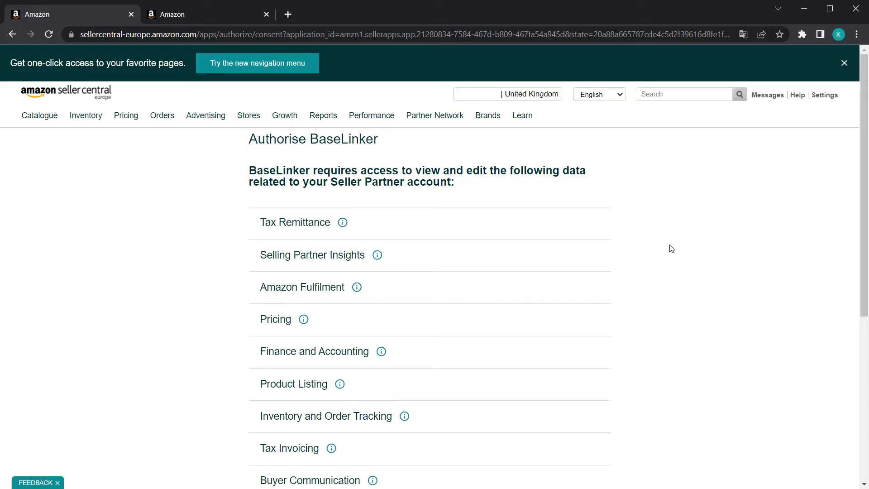
pyautogui.scroll(-2, 670, 248)
pyautogui.scroll(-2, 670, 248)
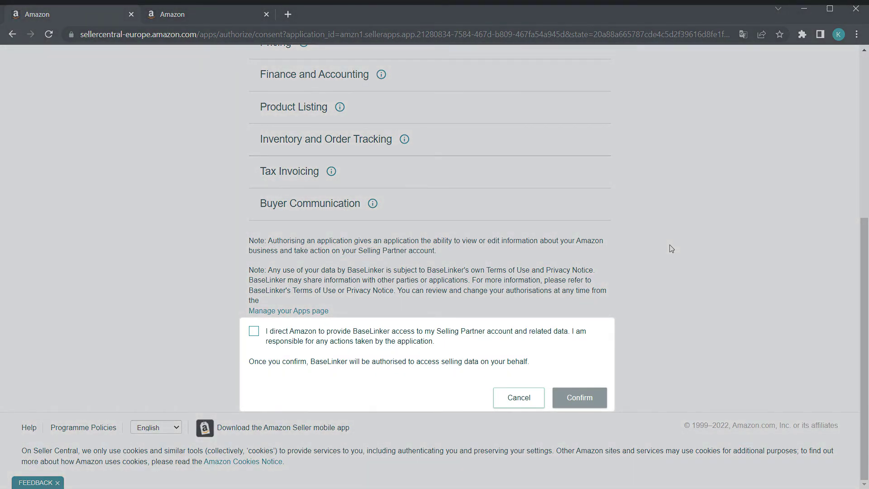
pyautogui.click(251, 333)
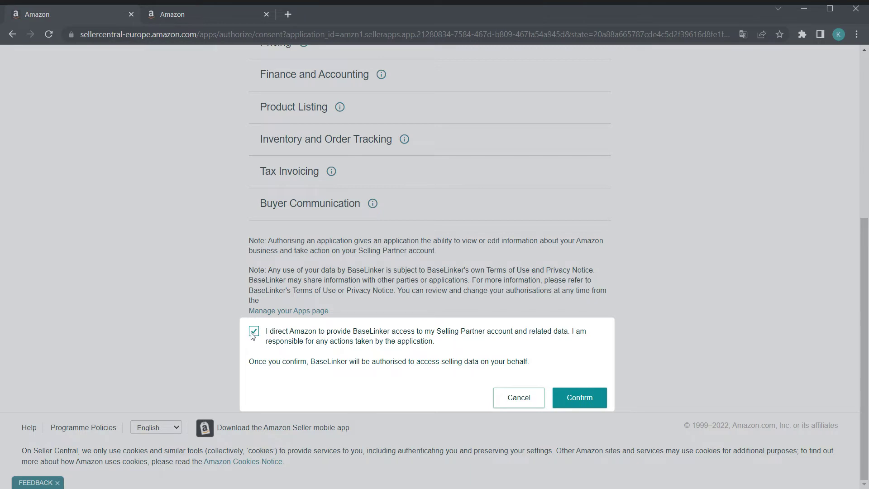
pyautogui.click(598, 401)
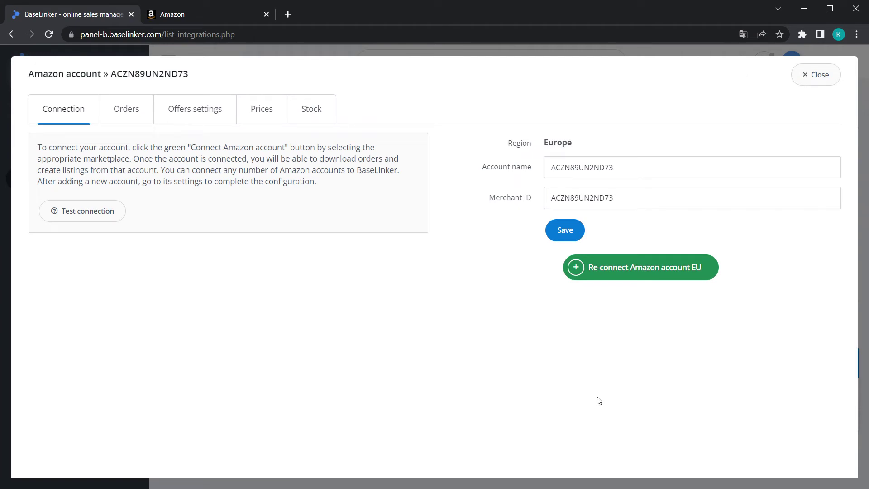
# - Replace the EU account's name with 'Amazon_1' and save it
pyautogui.moveTo(619, 168); pyautogui.dragTo(546, 162)
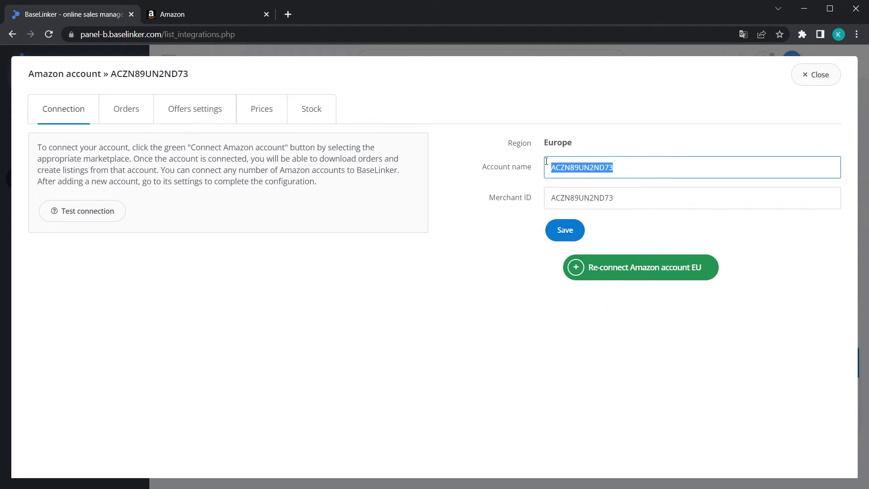
pyautogui.write('A')
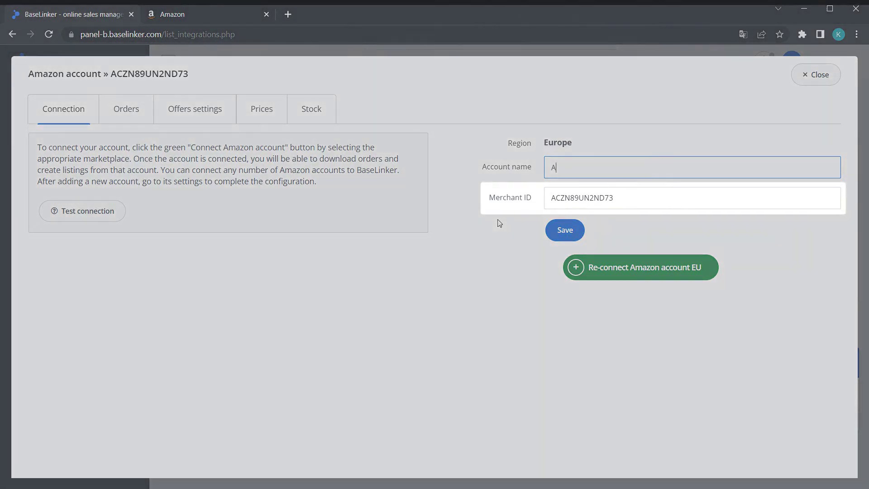
pyautogui.write('mazon_1')
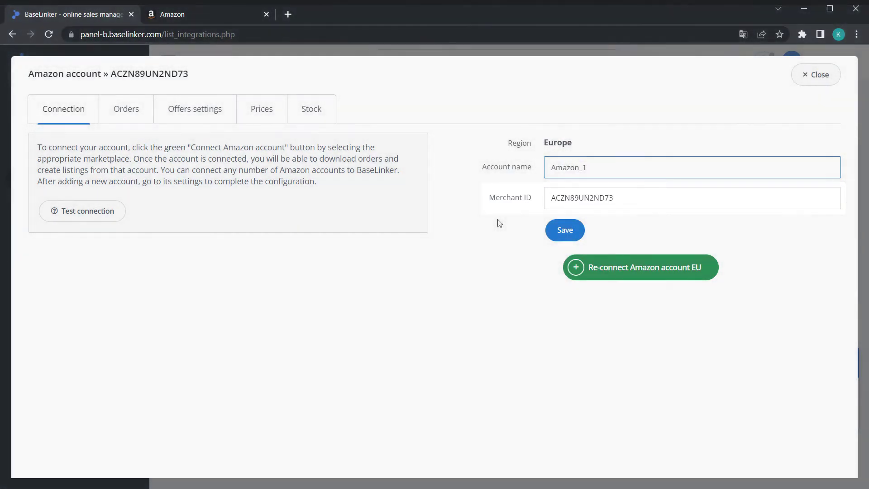
pyautogui.click(577, 230)
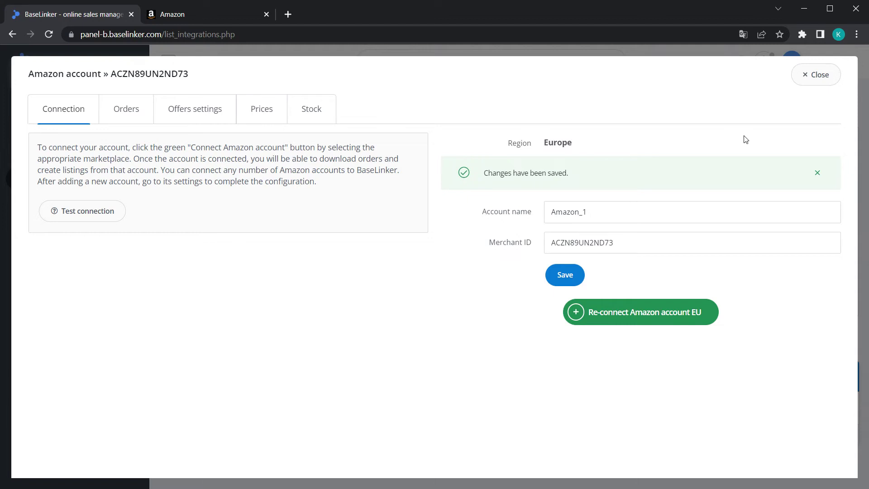
# - Close the Amazon account settings to return to the Integrations page
pyautogui.click(807, 80)
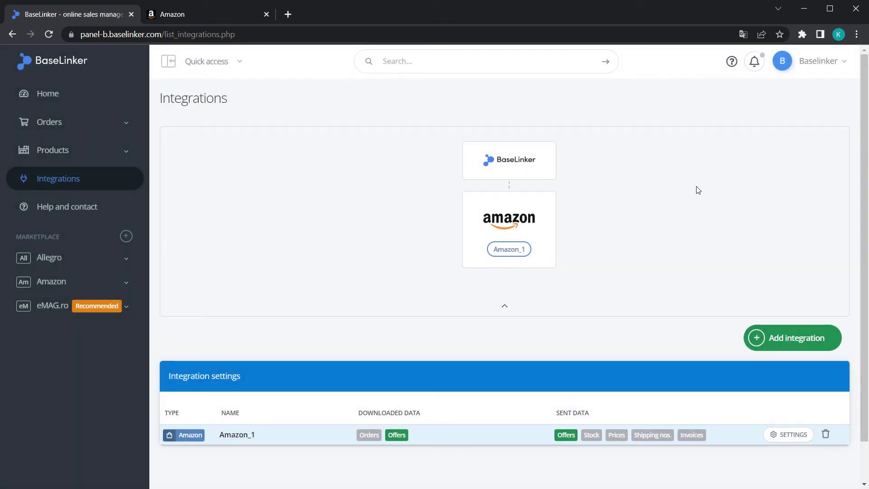